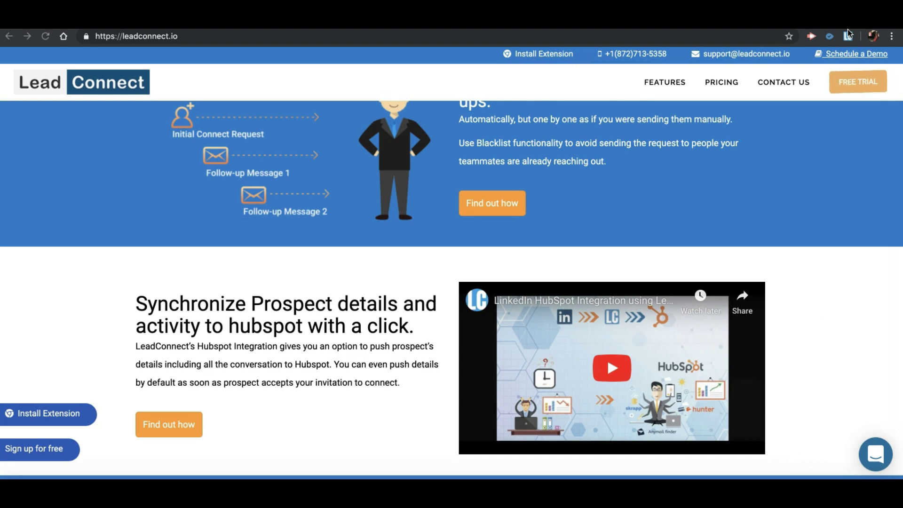
Step: Open LeadConnect's Sequences list and create a new sequence called 'New Sequence'
{"action": "left_click", "coordinate": [849, 38]}
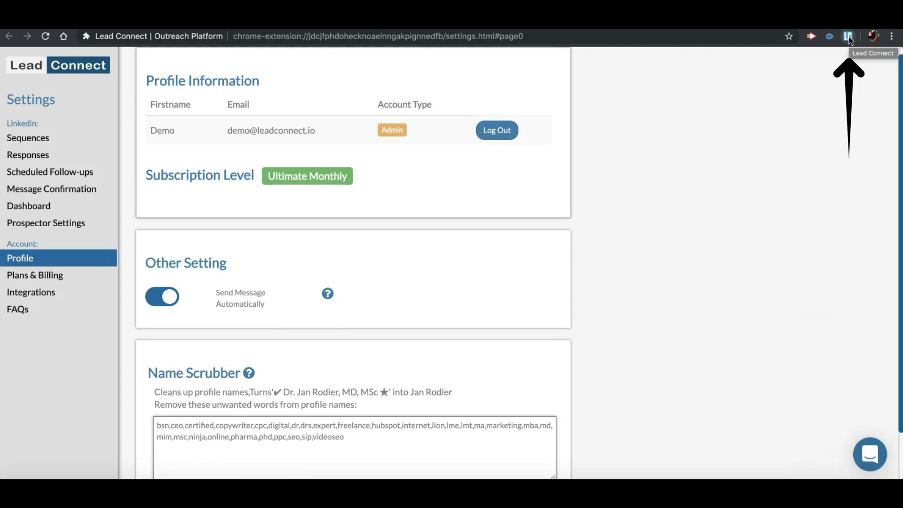
{"action": "left_click", "coordinate": [26, 138]}
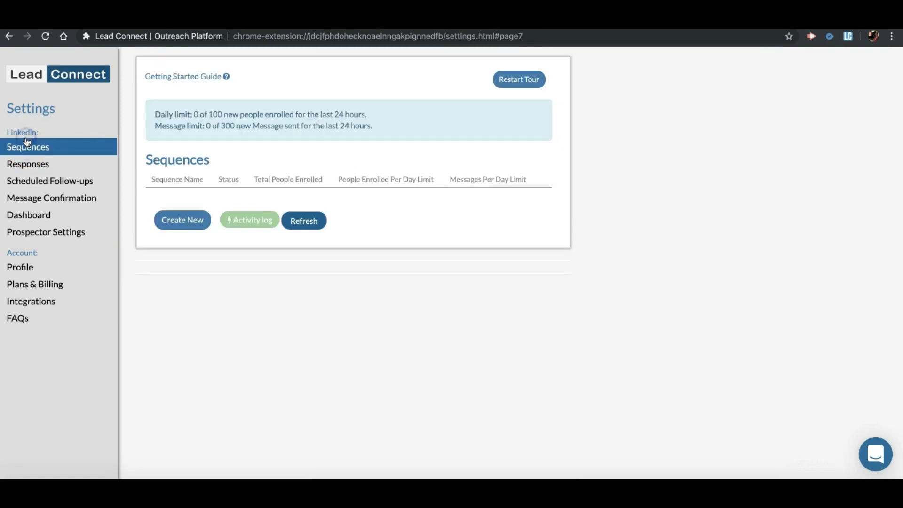
{"action": "left_click", "coordinate": [182, 220]}
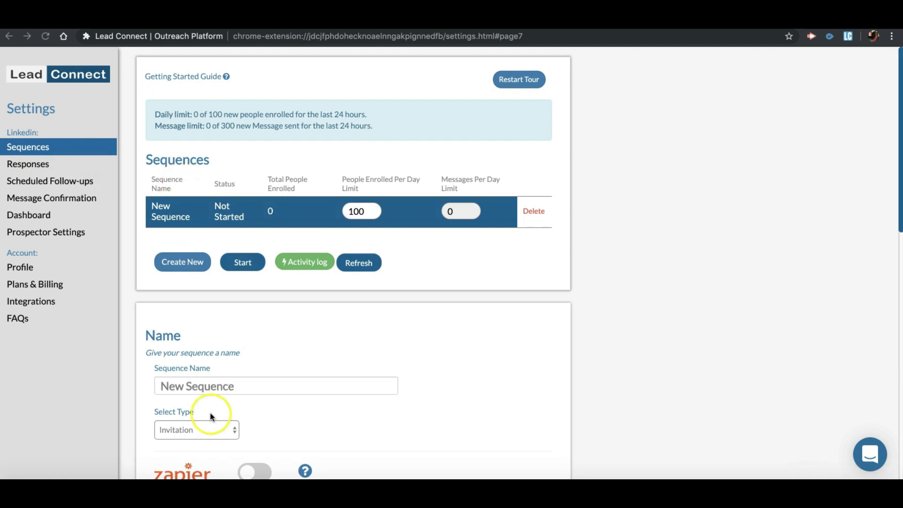
Step: Rename the sequence to 'Test 1 Consulting Firms'
{"action": "left_click", "coordinate": [151, 383]}
{"action": "key", "text": "ctrl+a"}
{"action": "type", "text": "Test 1 Consulting Firms"}
{"action": "scroll", "coordinate": [362, 177], "scroll_direction": "down", "scroll_amount": 6}
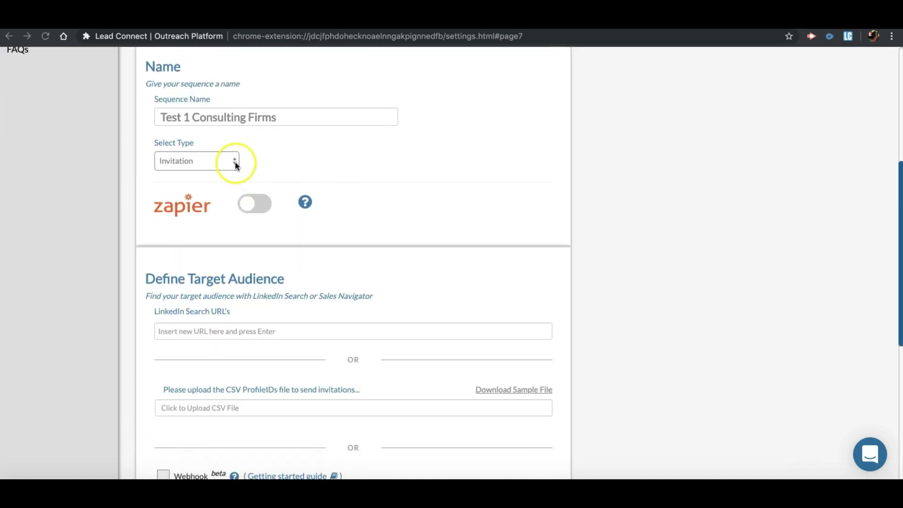
Step: Try 1st Degree Message as the sequence type, then set it back to Invitation
{"action": "left_click", "coordinate": [235, 161]}
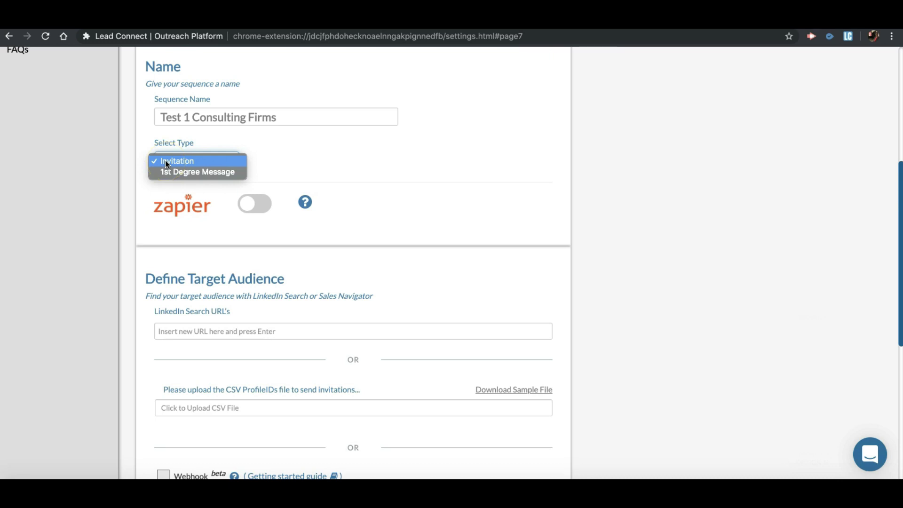
{"action": "left_click", "coordinate": [166, 164]}
{"action": "left_click", "coordinate": [234, 165]}
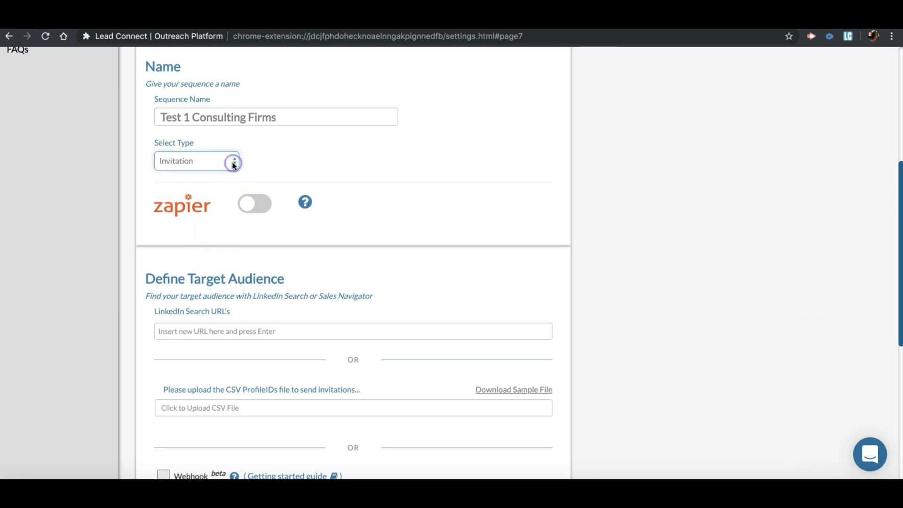
{"action": "left_click", "coordinate": [233, 163]}
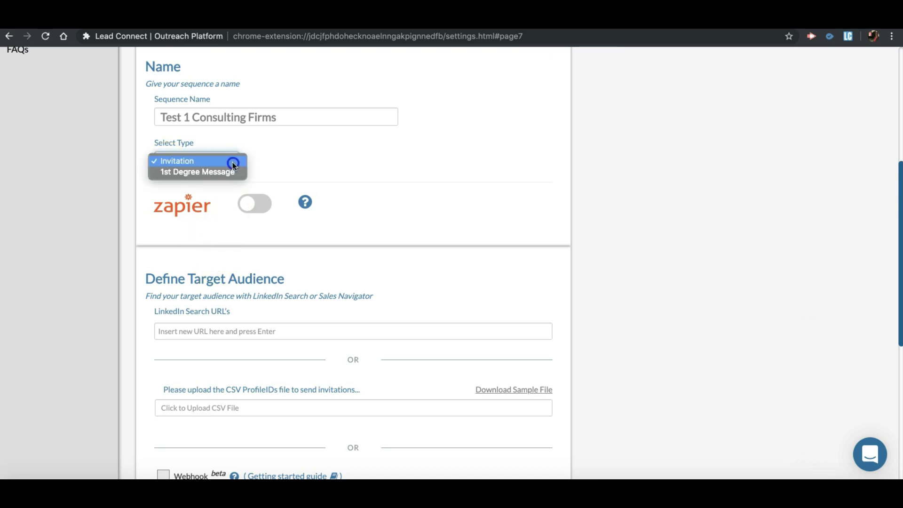
{"action": "left_click", "coordinate": [207, 172]}
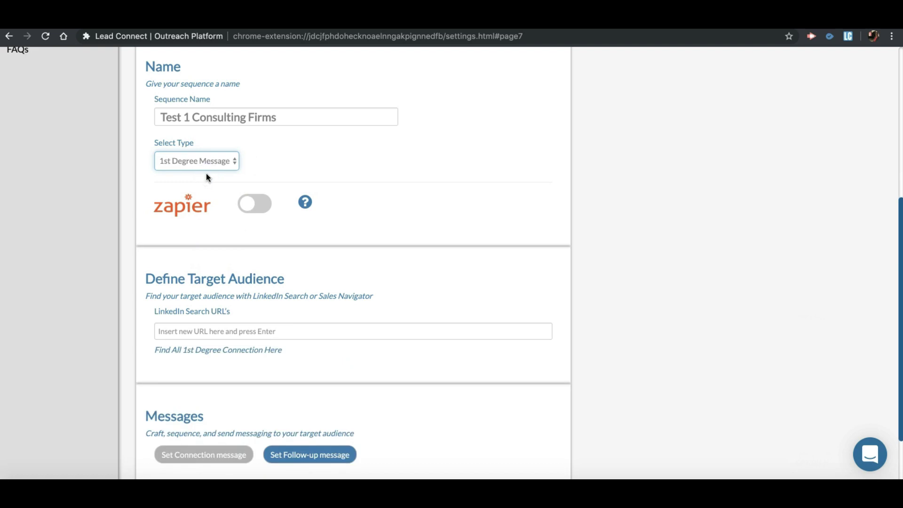
{"action": "key", "text": "Up"}
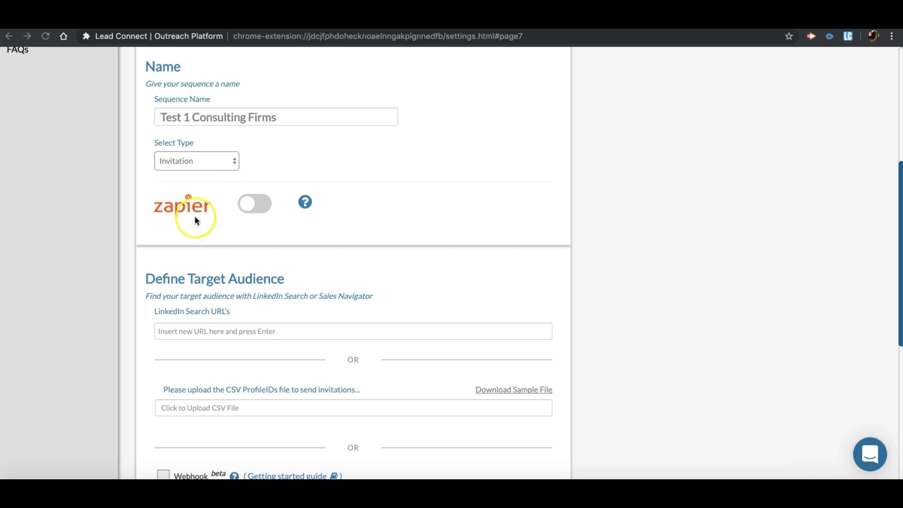
{"action": "scroll", "coordinate": [182, 205], "scroll_direction": "down", "scroll_amount": 1}
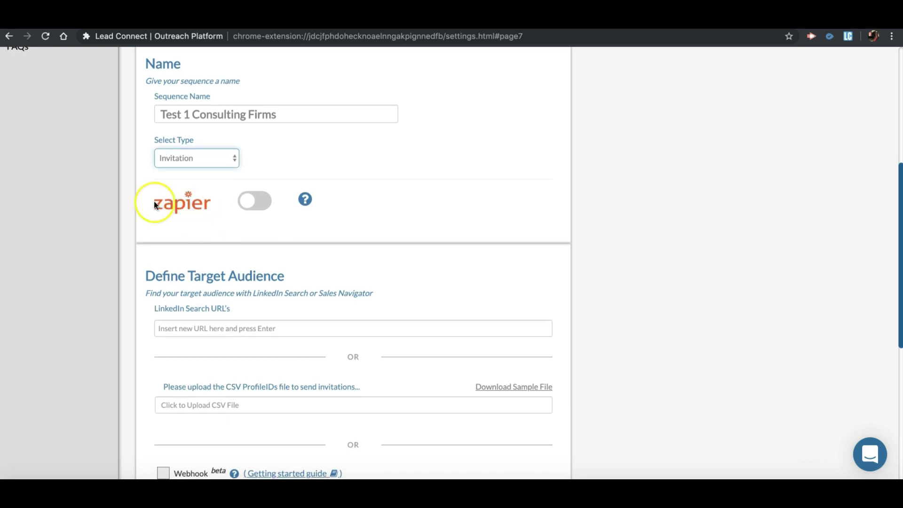
{"action": "left_click_drag", "start_coordinate": [154, 206], "coordinate": [203, 205]}
{"action": "scroll", "coordinate": [205, 204], "scroll_direction": "down", "scroll_amount": 1}
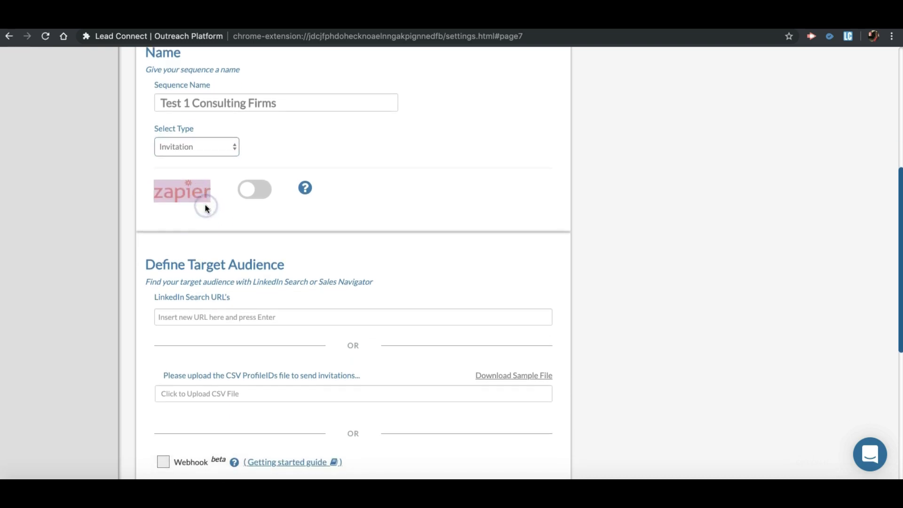
Step: Scroll to Define Target Audience and switch to an empty Sales Navigator lead search in the browser
{"action": "scroll", "coordinate": [205, 208], "scroll_direction": "down", "scroll_amount": 5}
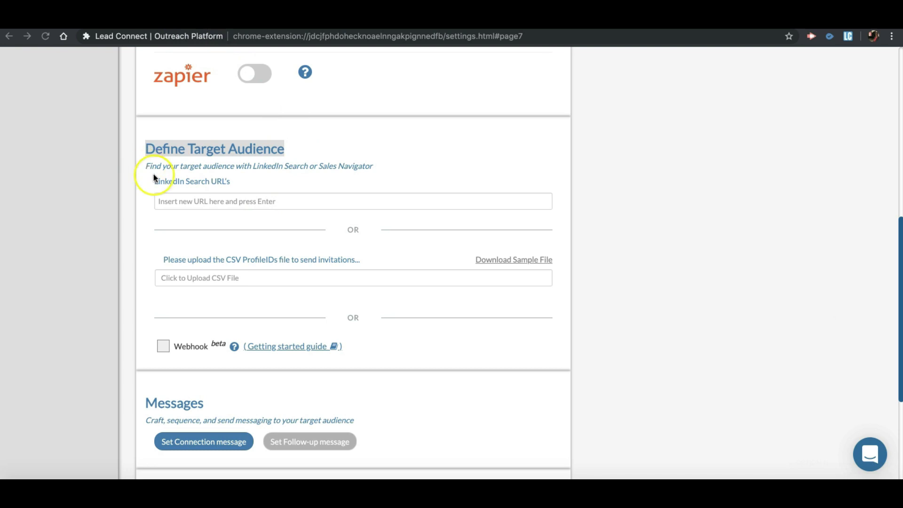
{"action": "left_click", "coordinate": [290, 170]}
{"action": "left_click", "coordinate": [262, 172]}
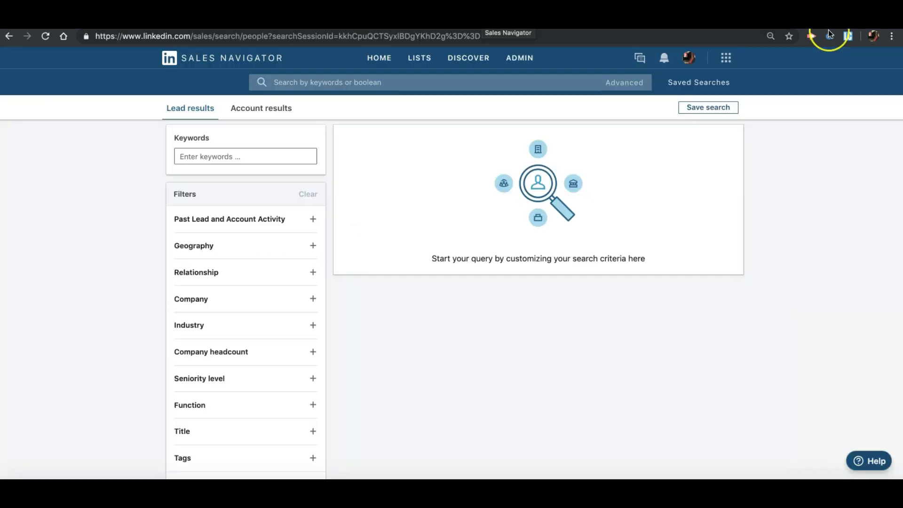
Step: Start a Sales Navigator lead search and set Geography to Greater New York City Area
{"action": "left_click", "coordinate": [628, 83]}
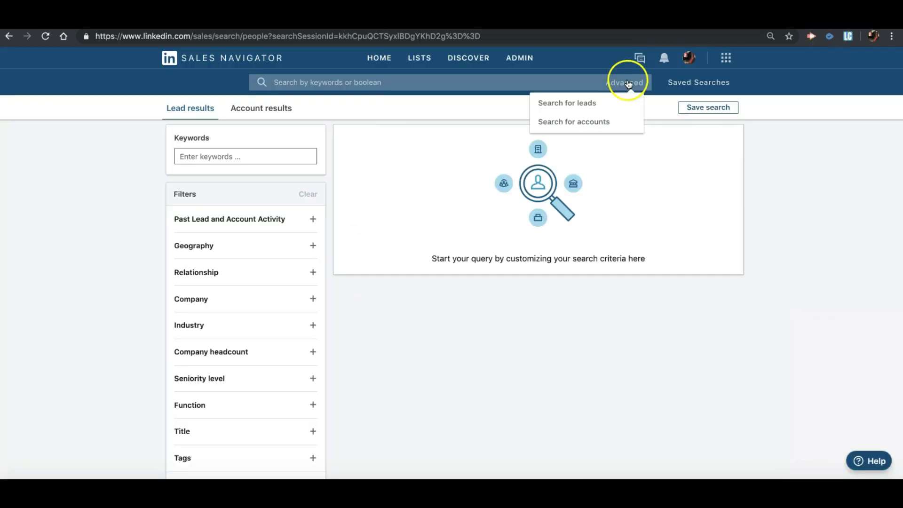
{"action": "left_click", "coordinate": [577, 105]}
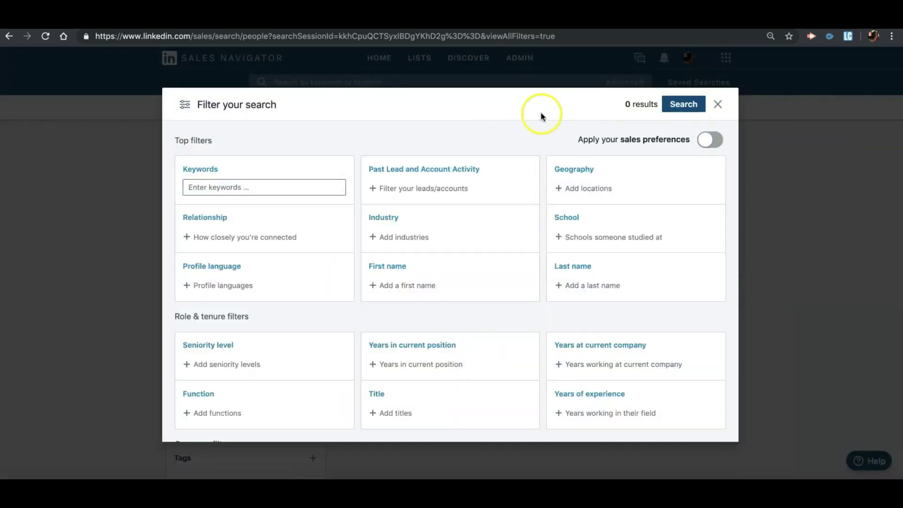
{"action": "left_click", "coordinate": [720, 106]}
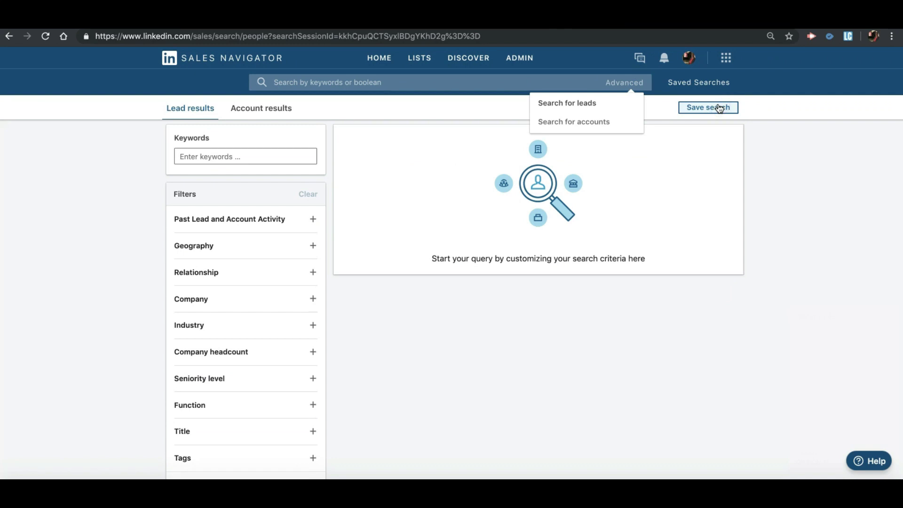
{"action": "left_click", "coordinate": [313, 245]}
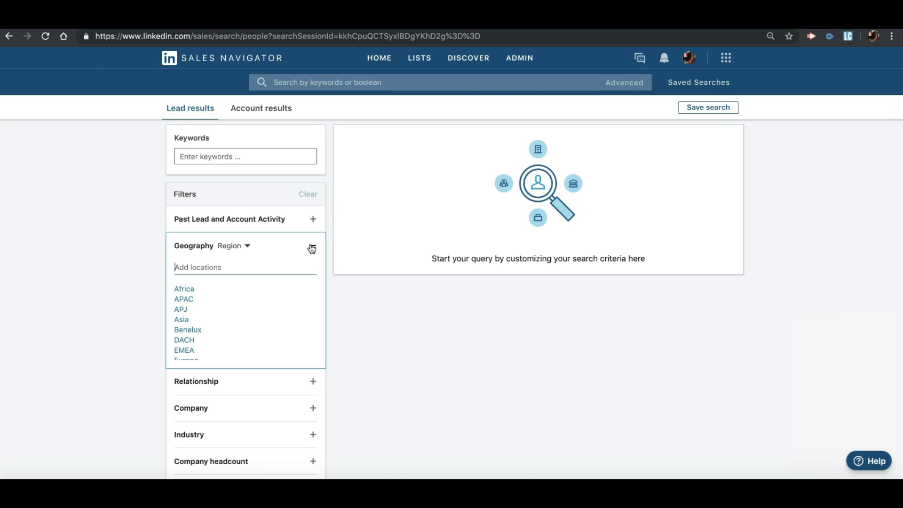
{"action": "type", "text": "New Y"}
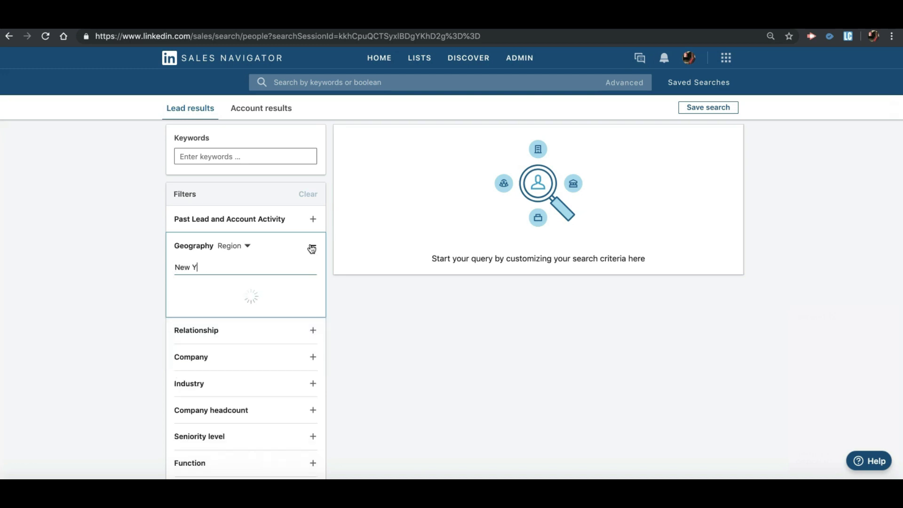
{"action": "type", "text": "ork City"}
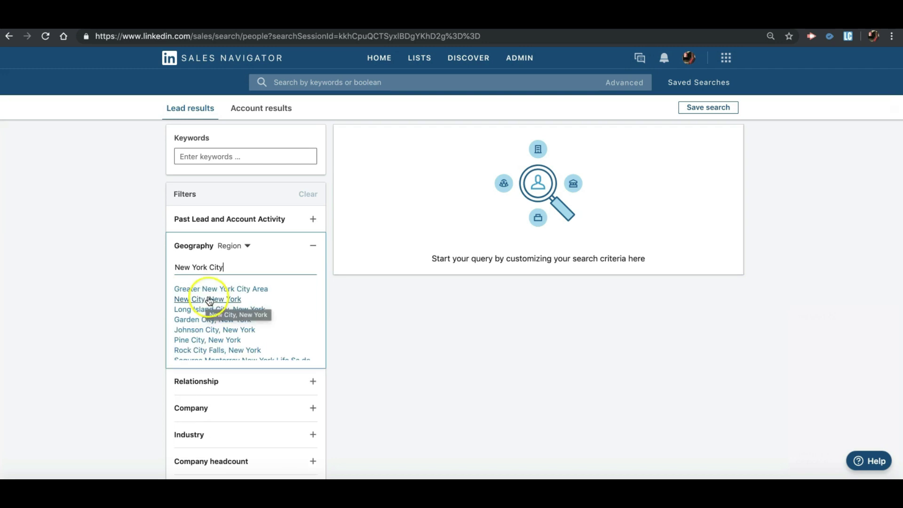
{"action": "left_click", "coordinate": [212, 288]}
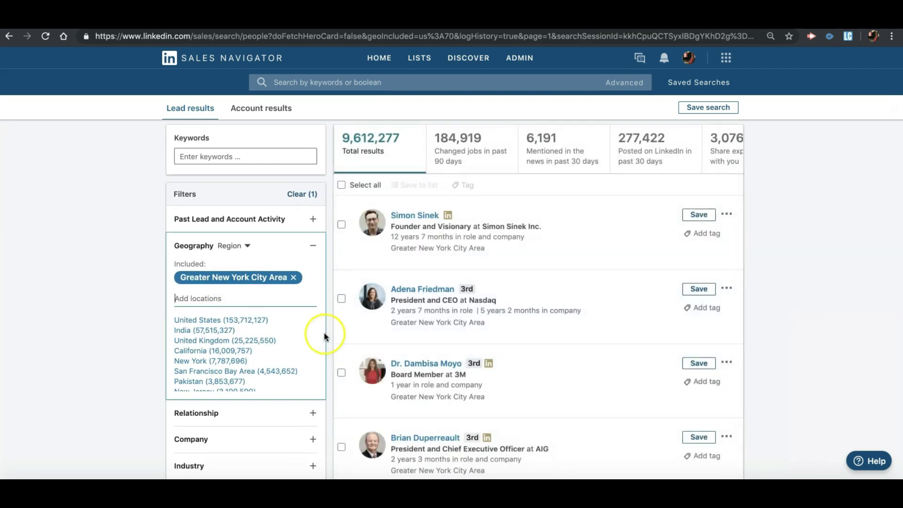
Step: Add Management Consulting as the Industry filter, found by searching 'Manag'
{"action": "left_click", "coordinate": [327, 324]}
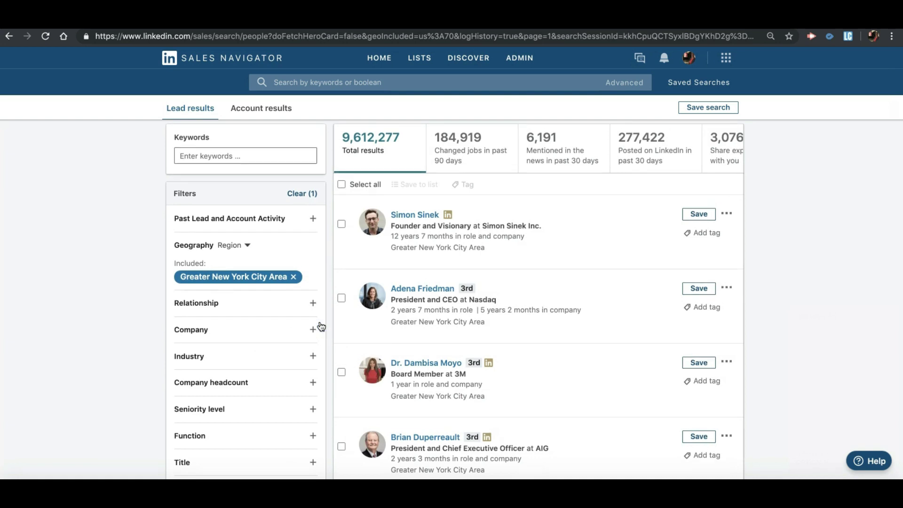
{"action": "scroll", "coordinate": [321, 326], "scroll_direction": "down", "scroll_amount": 2}
{"action": "scroll", "coordinate": [321, 325], "scroll_direction": "down", "scroll_amount": 1}
{"action": "left_click", "coordinate": [313, 289]}
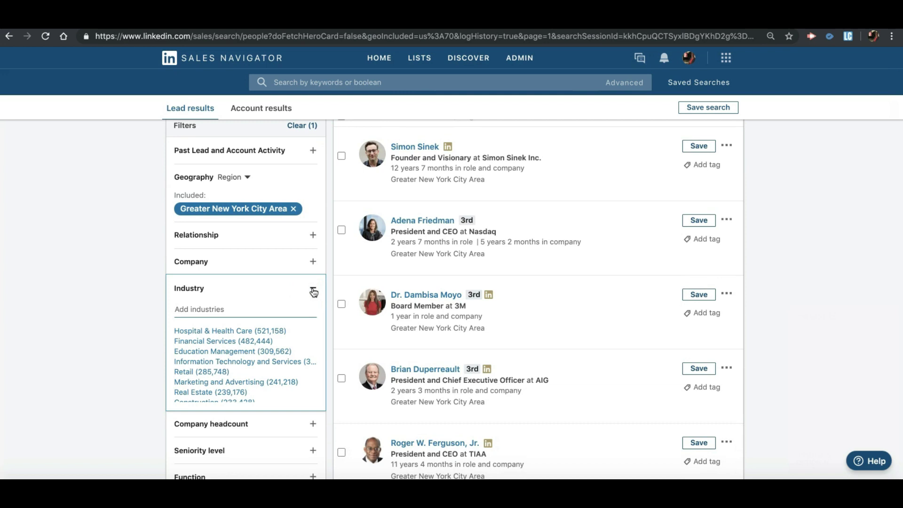
{"action": "type", "text": "Manag"}
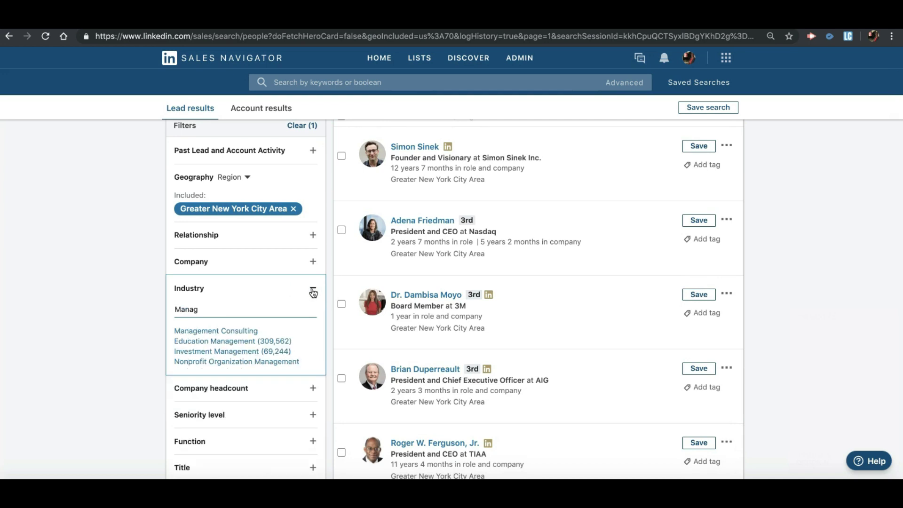
{"action": "left_click", "coordinate": [238, 336]}
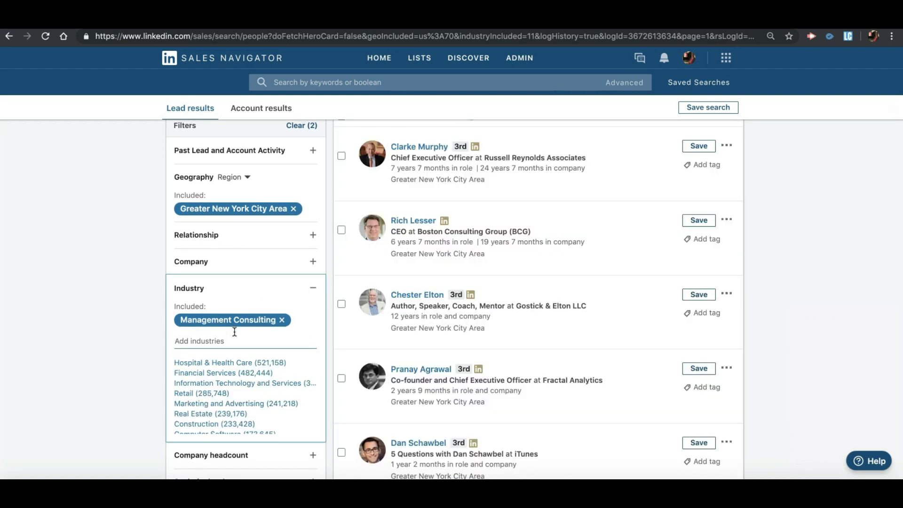
{"action": "left_click", "coordinate": [327, 326]}
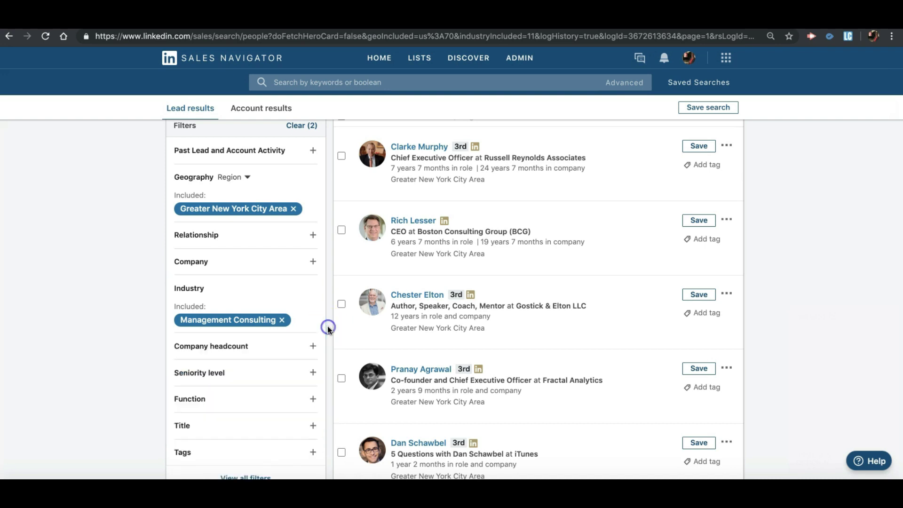
Step: Limit Company headcount to 11-50 employees
{"action": "scroll", "coordinate": [327, 326], "scroll_direction": "down", "scroll_amount": 1}
{"action": "scroll", "coordinate": [328, 326], "scroll_direction": "up", "scroll_amount": 1}
{"action": "left_click", "coordinate": [312, 358]}
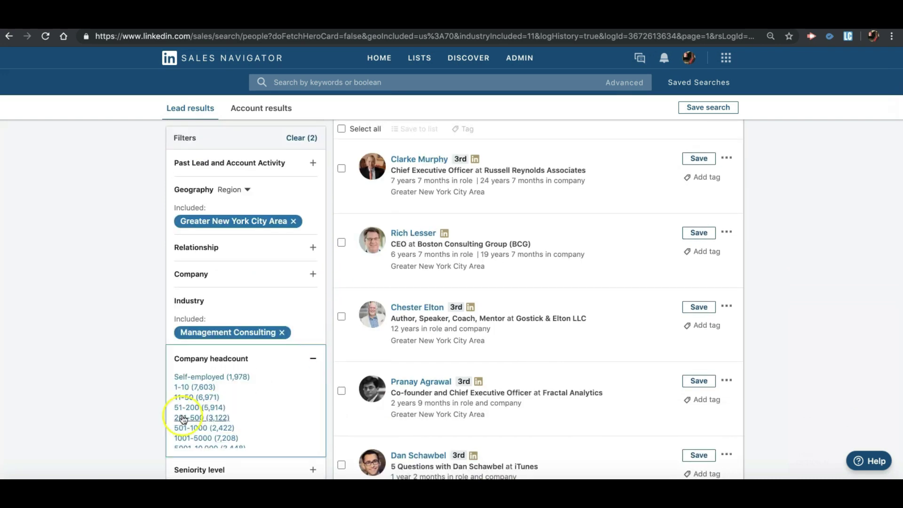
{"action": "left_click", "coordinate": [189, 400]}
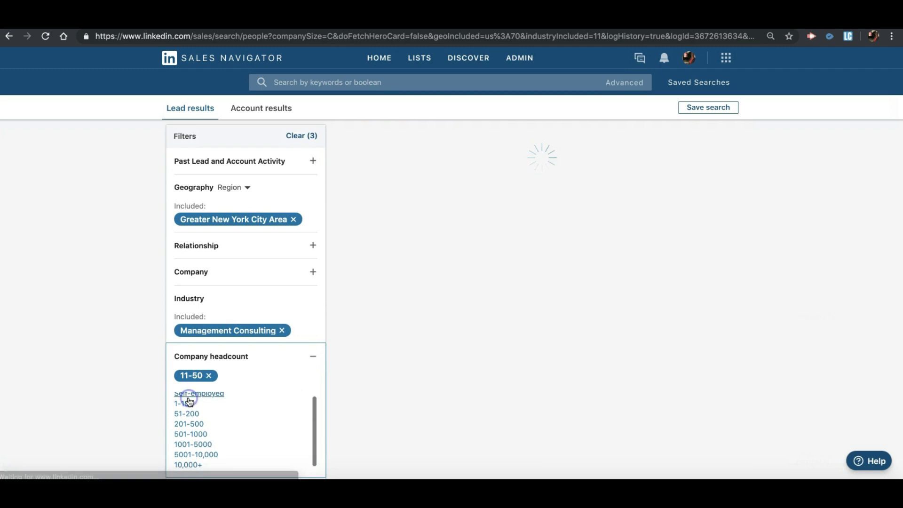
{"action": "left_click", "coordinate": [338, 368]}
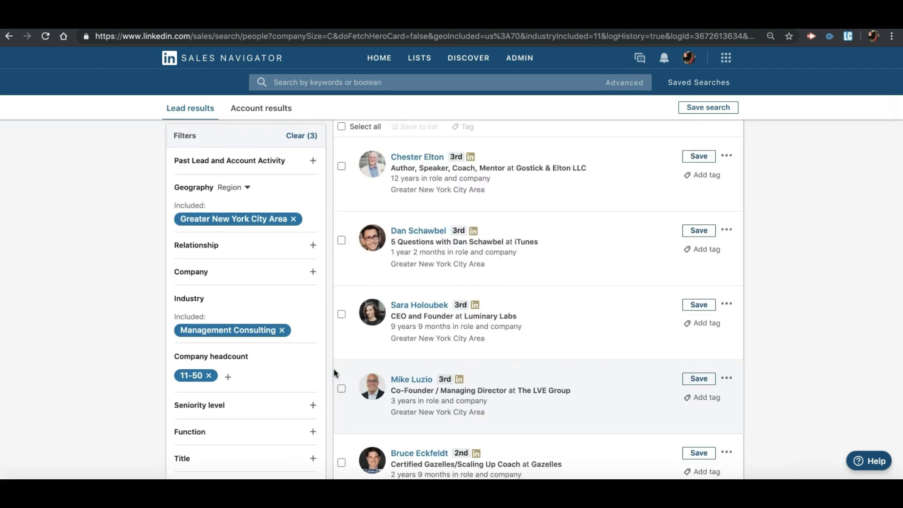
{"action": "scroll", "coordinate": [336, 369], "scroll_direction": "down", "scroll_amount": 3}
{"action": "scroll", "coordinate": [340, 366], "scroll_direction": "down", "scroll_amount": 3}
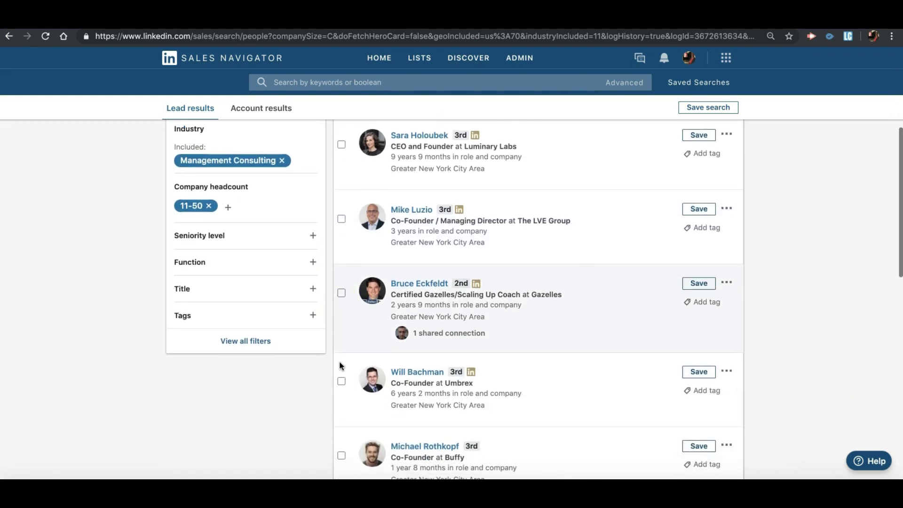
Step: Enter the Title query "Founder" OR "Principal" OR "Chief Executive Officer", fixing typos
{"action": "scroll", "coordinate": [283, 329], "scroll_direction": "up", "scroll_amount": 1}
{"action": "left_click", "coordinate": [184, 276]}
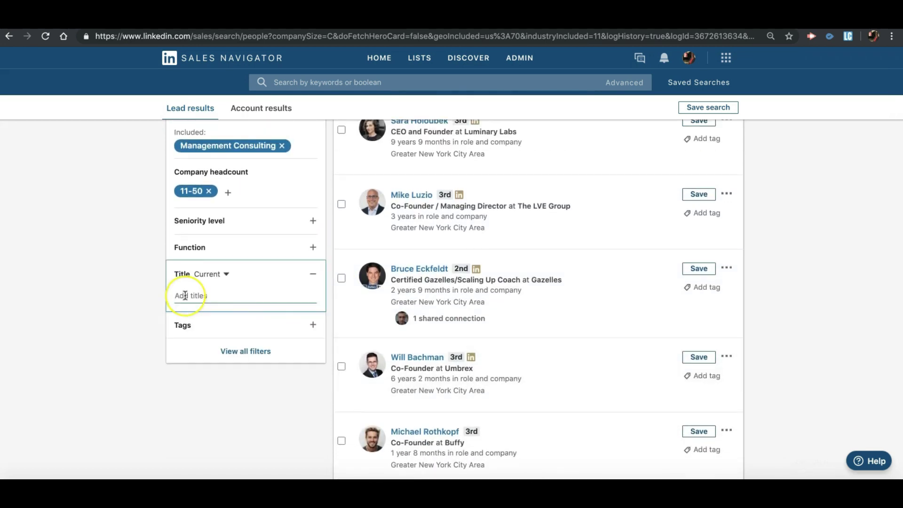
{"action": "left_click", "coordinate": [185, 296]}
{"action": "type", "text": "(:Founder"}
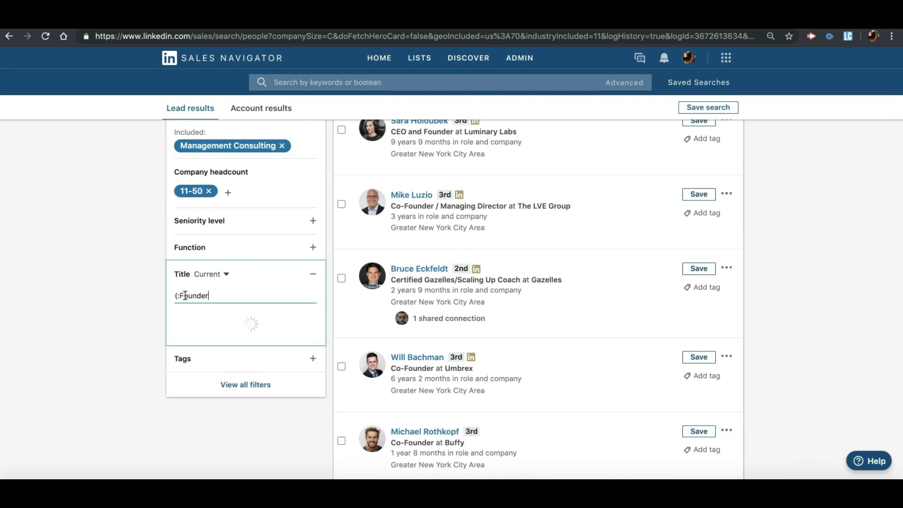
{"action": "key", "text": "BackSpace"}
{"action": "key", "text": "BackSpace"}
{"action": "key", "text": "BackSpace"}
{"action": "key", "text": "BackSpace"}
{"action": "key", "text": "BackSpace"}
{"action": "key", "text": "BackSpace"}
{"action": "key", "text": "BackSpace"}
{"action": "key", "text": "BackSpace"}
{"action": "type", "text": "\"Founder\" OR \"Pri"}
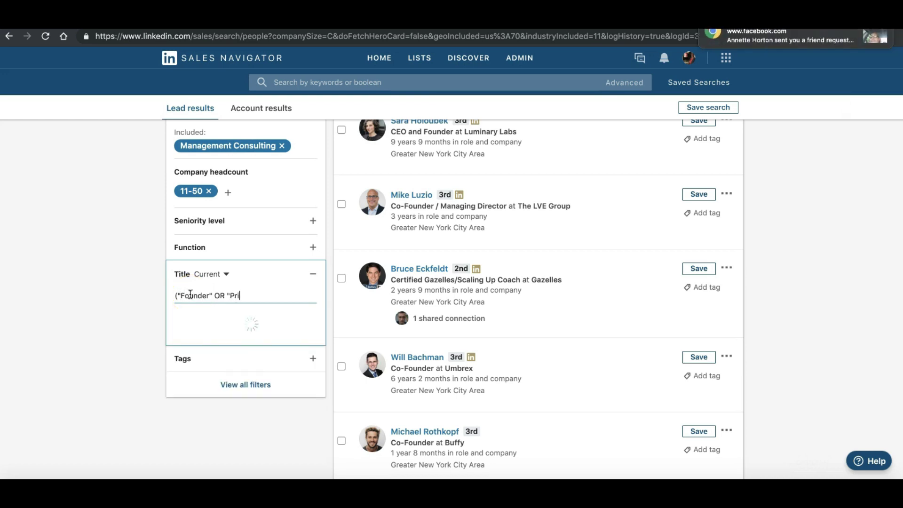
{"action": "type", "text": "ncipal"}
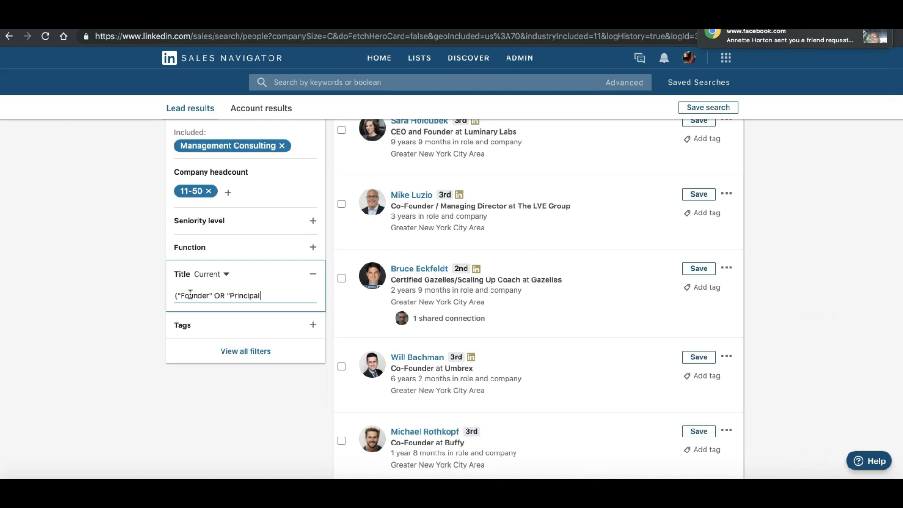
{"action": "type", "text": "\" OR"}
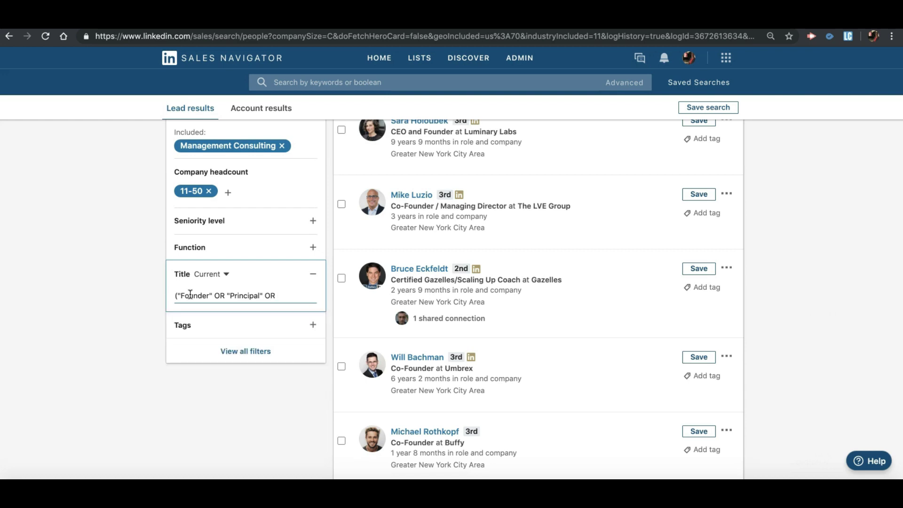
{"action": "type", "text": " \""}
{"action": "type", "text": "C"}
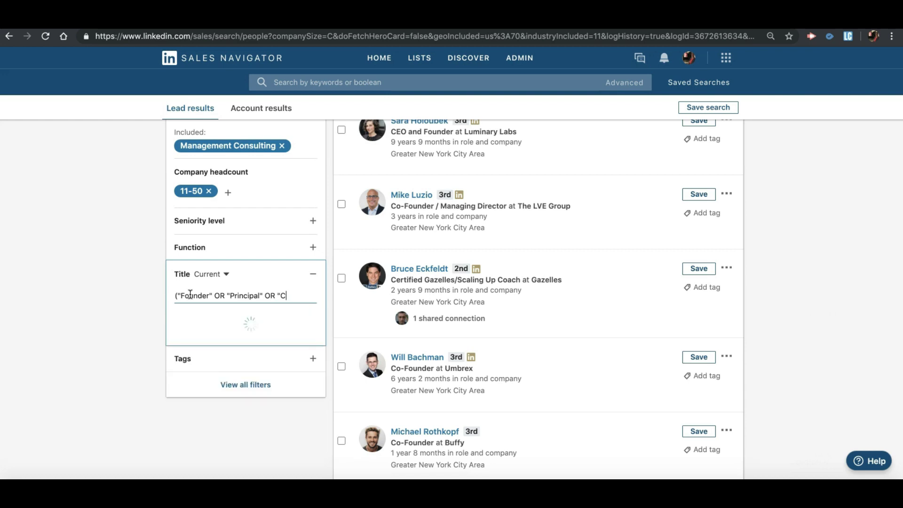
{"action": "type", "text": "hief Exc"}
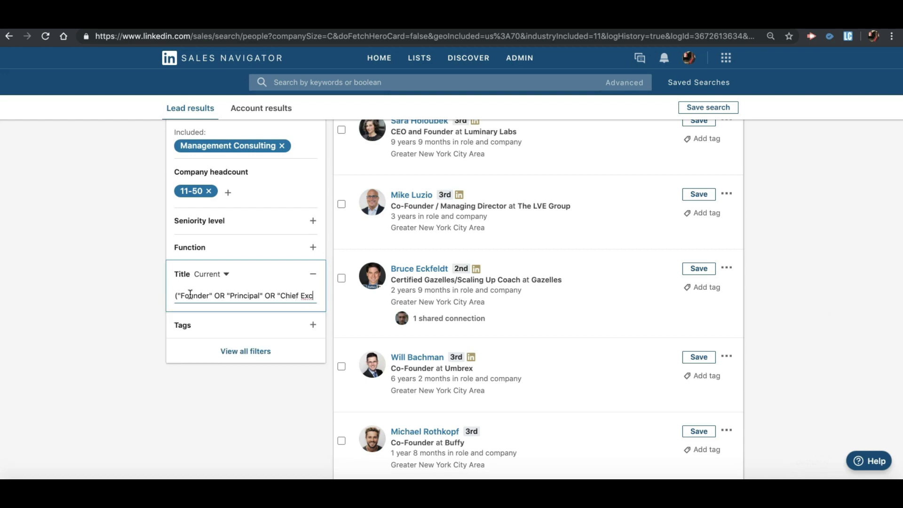
{"action": "key", "text": "BackSpace"}
{"action": "type", "text": "ecutive"}
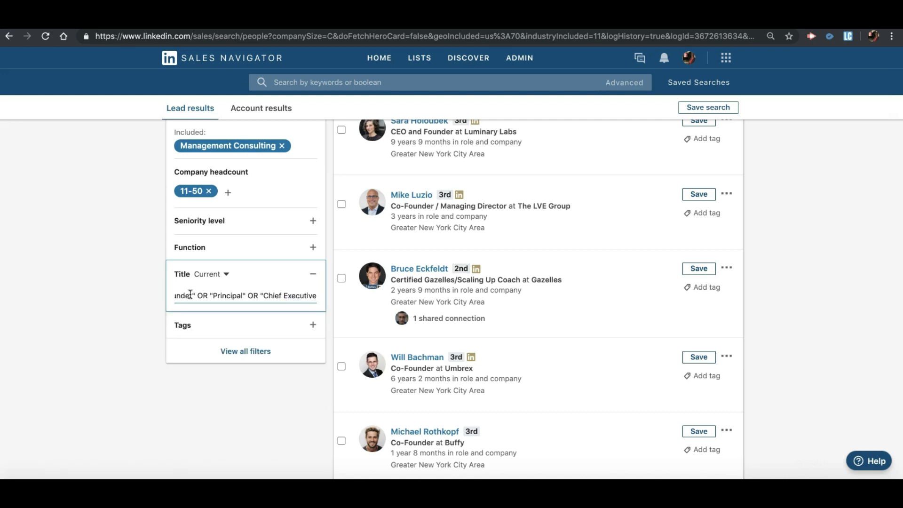
{"action": "type", "text": " Offi"}
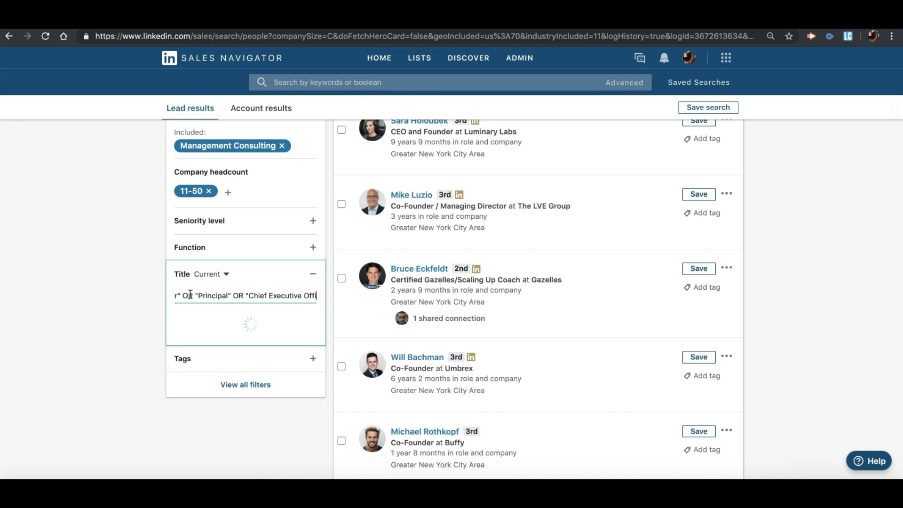
{"action": "type", "text": "cer\""}
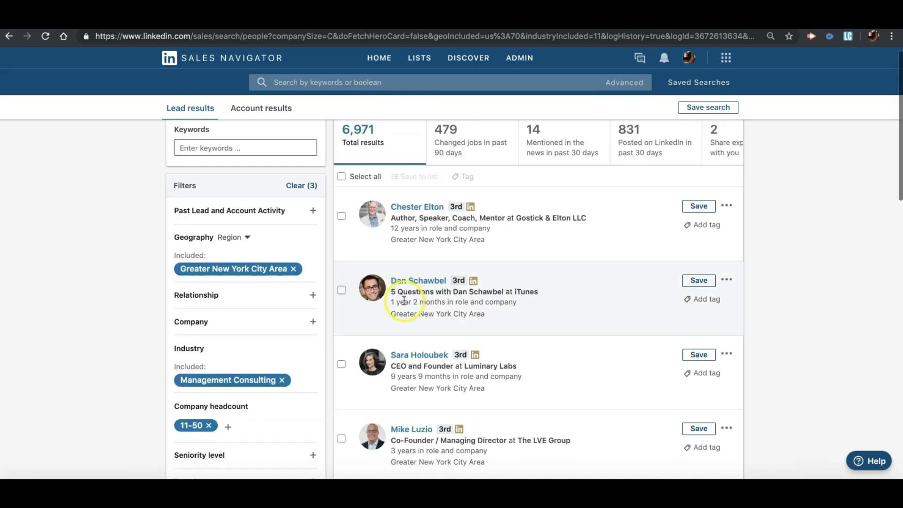
{"action": "scroll", "coordinate": [403, 299], "scroll_direction": "down", "scroll_amount": 3}
{"action": "scroll", "coordinate": [407, 299], "scroll_direction": "down", "scroll_amount": 1}
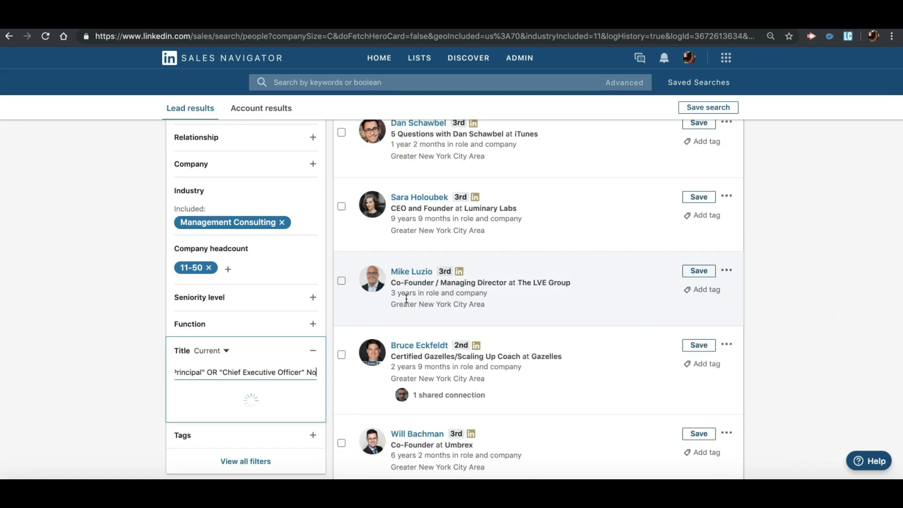
Step: Re-enter the boolean title query by pasting it and apply it, giving 6,971 results
{"action": "left_click", "coordinate": [320, 373]}
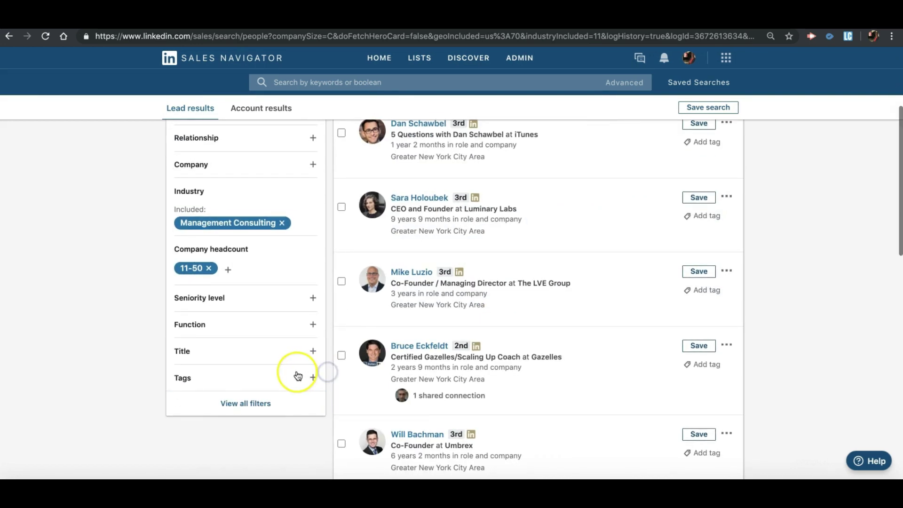
{"action": "left_click", "coordinate": [313, 377]}
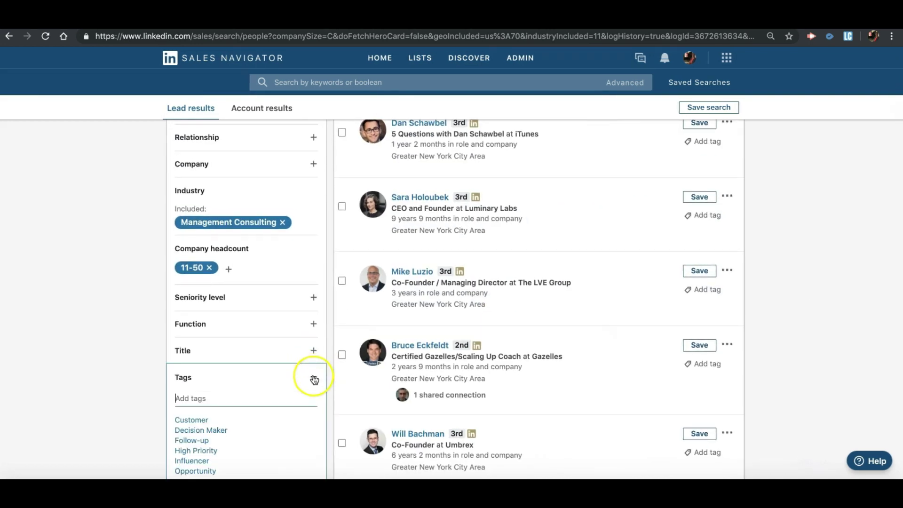
{"action": "left_click", "coordinate": [312, 350]}
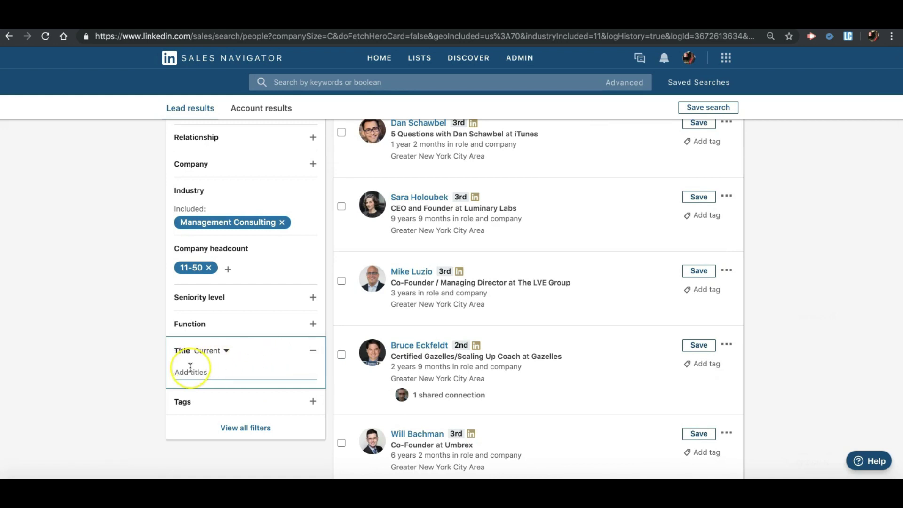
{"action": "type", "text": "(Founder"}
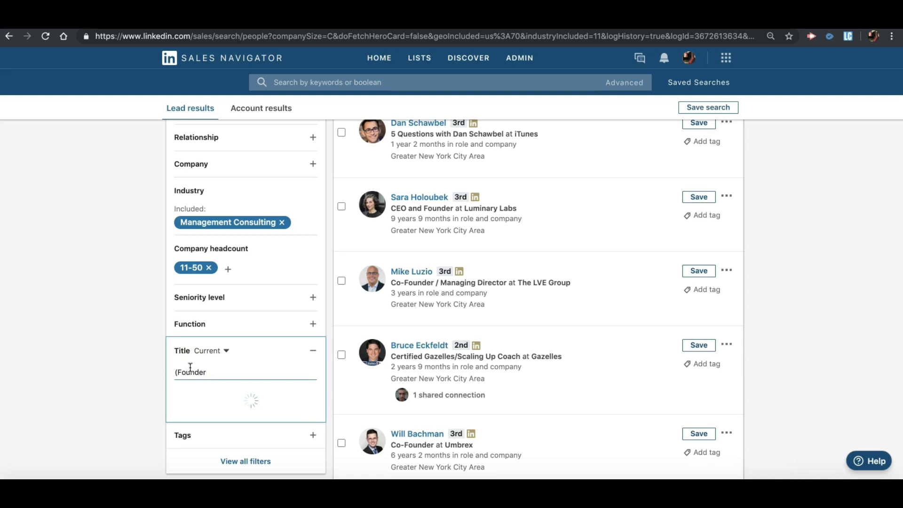
{"action": "key", "text": "BackSpace"}
{"action": "key", "text": "BackSpace"}
{"action": "key", "text": "BackSpace"}
{"action": "key", "text": "BackSpace"}
{"action": "key", "text": "BackSpace"}
{"action": "key", "text": "BackSpace"}
{"action": "key", "text": "BackSpace"}
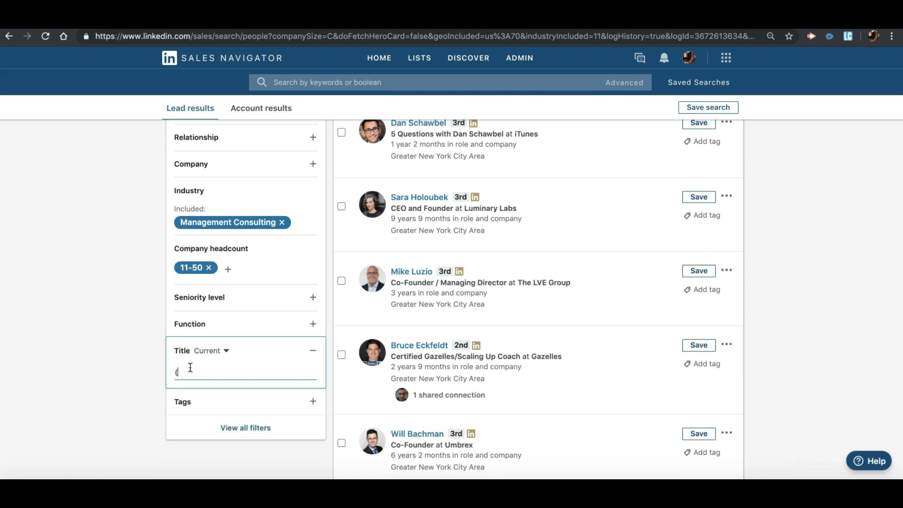
{"action": "type", "text": "\"Found"}
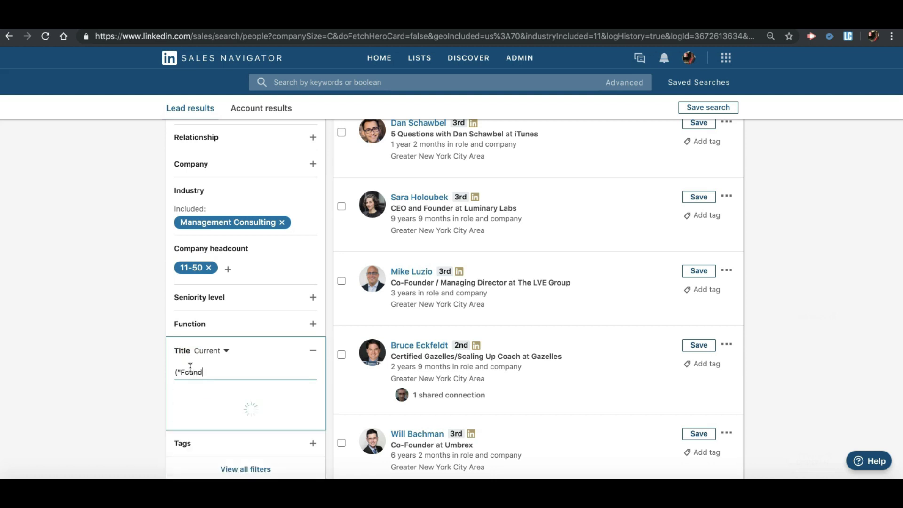
{"action": "type", "text": "er"}
{"action": "type", "text": "R \"Principal\" OR \"Chief Executive Officer\""}
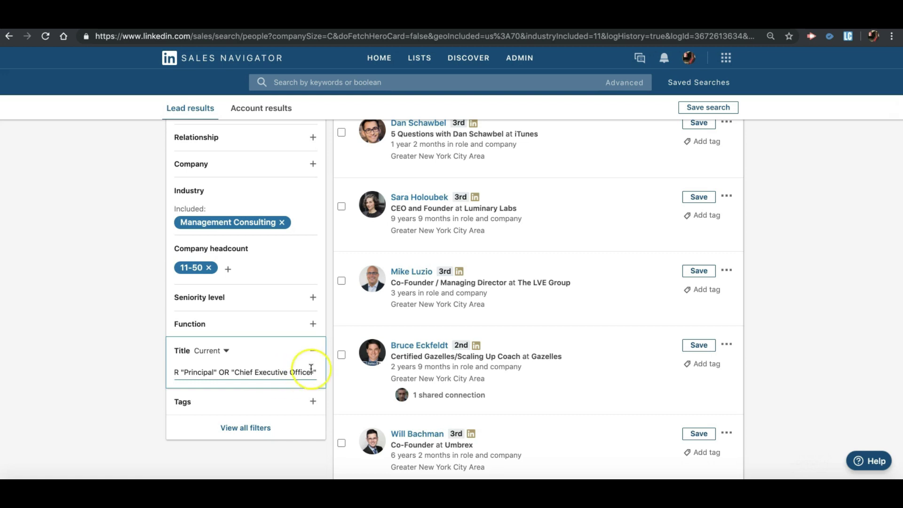
{"action": "key", "text": "Return"}
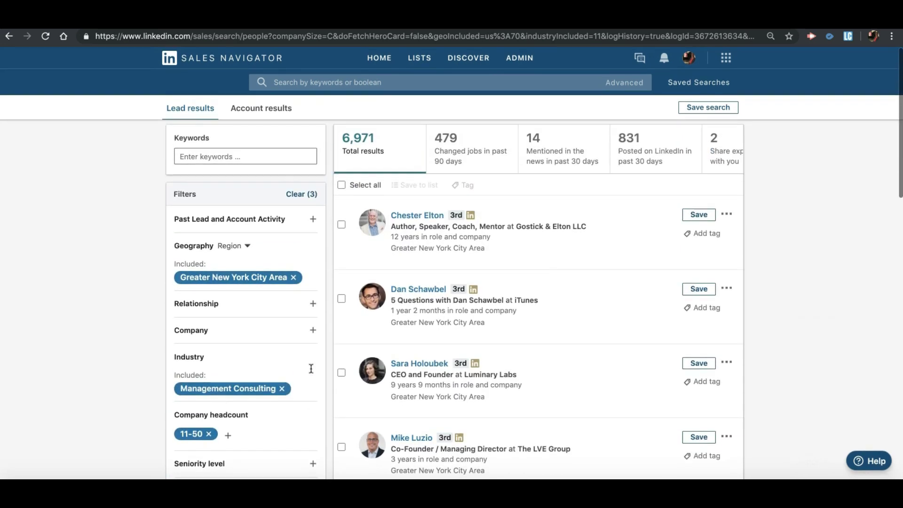
Step: Select the filtered Sales Navigator search URL in the address bar to copy it
{"action": "left_click", "coordinate": [97, 36]}
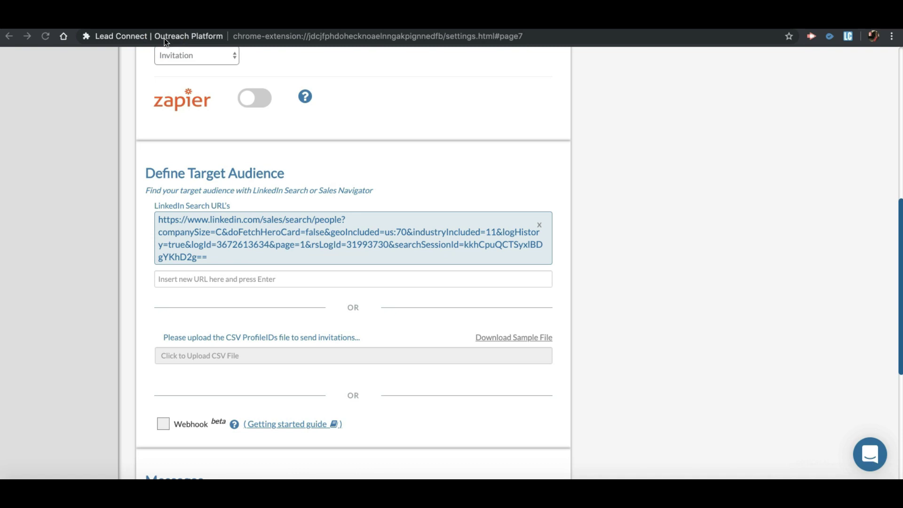
Step: Check the Insert Tag options and add Step 2 follow-up message with the default {firstname} greeting
{"action": "scroll", "coordinate": [341, 183], "scroll_direction": "down", "scroll_amount": 5}
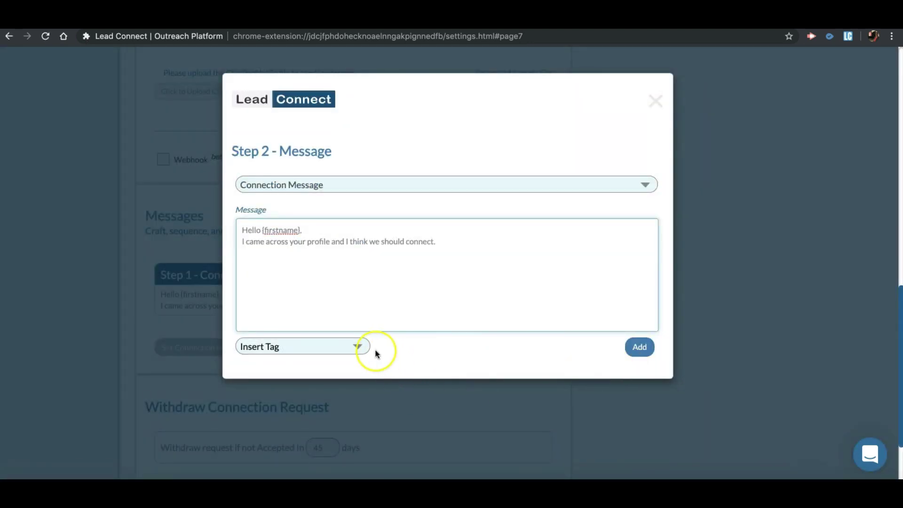
{"action": "left_click", "coordinate": [362, 351]}
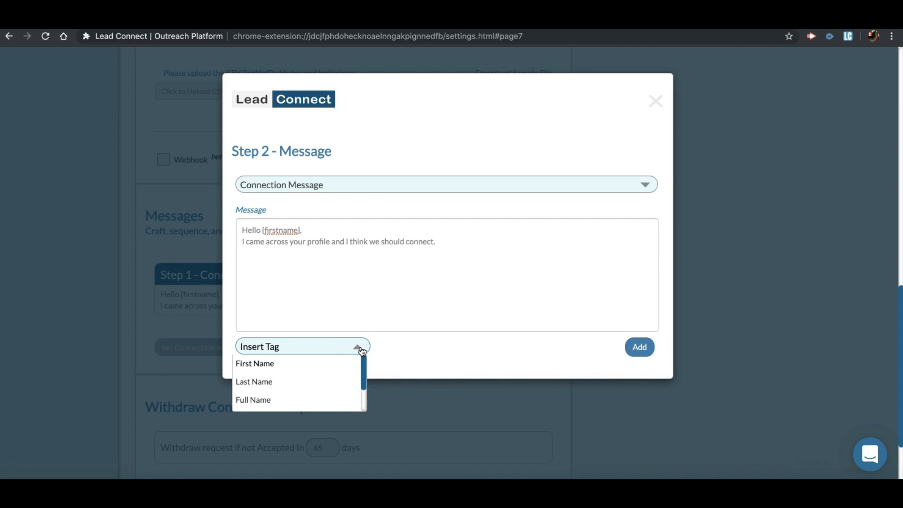
{"action": "left_click", "coordinate": [413, 353]}
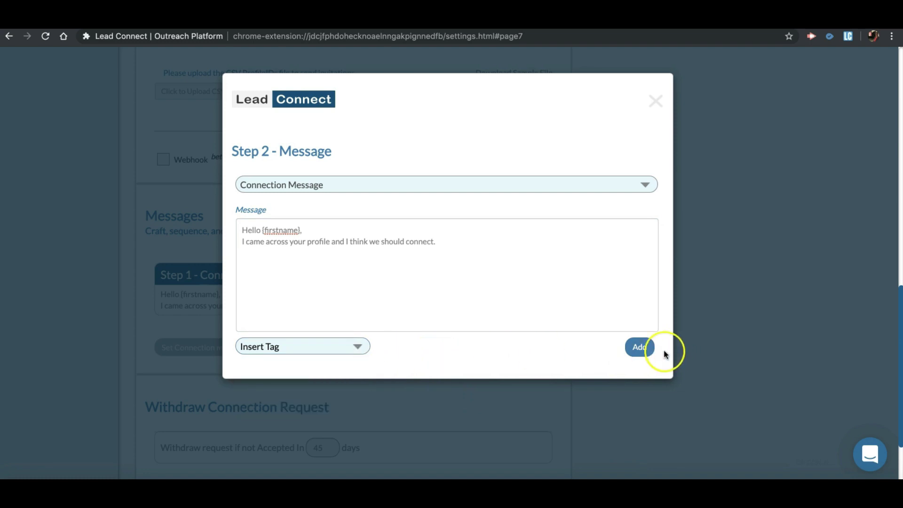
{"action": "left_click", "coordinate": [640, 347]}
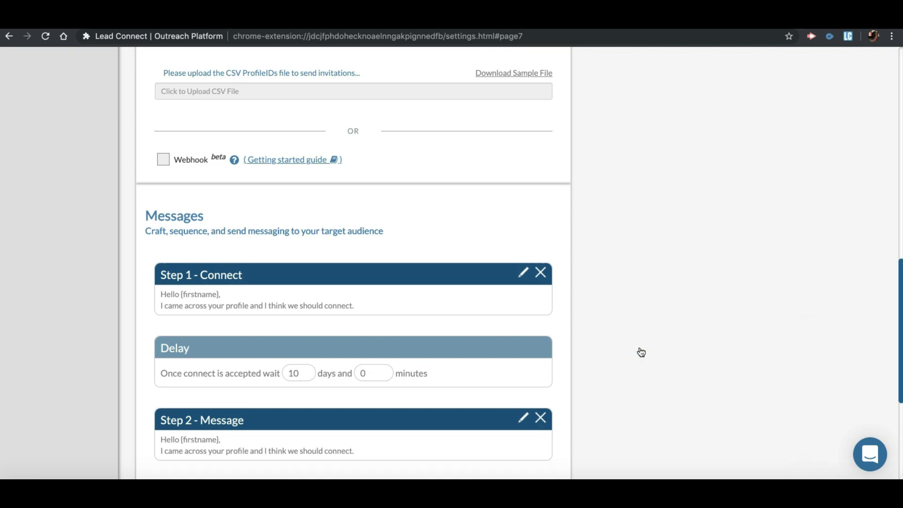
{"action": "scroll", "coordinate": [639, 351], "scroll_direction": "down", "scroll_amount": 5}
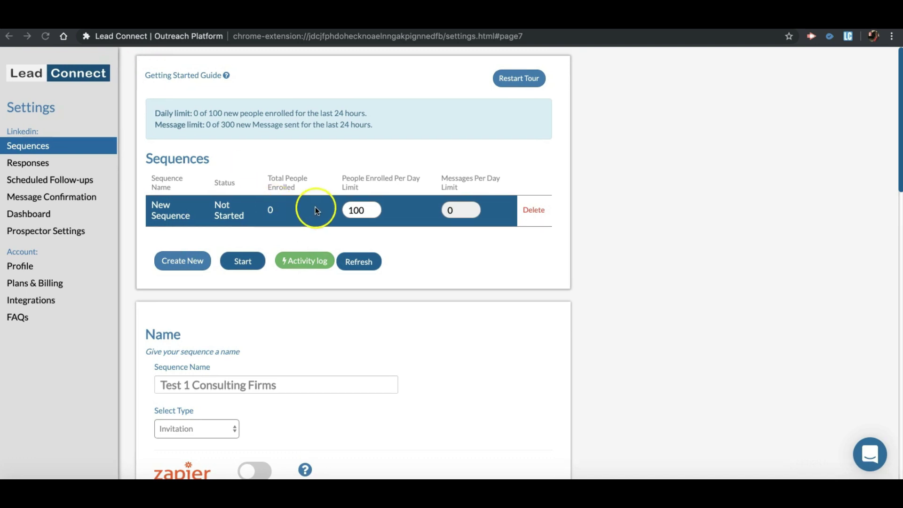
Step: Save the sequence after the save-first warning, start it with 48 enrolled, and open its activity log
{"action": "left_click", "coordinate": [342, 195]}
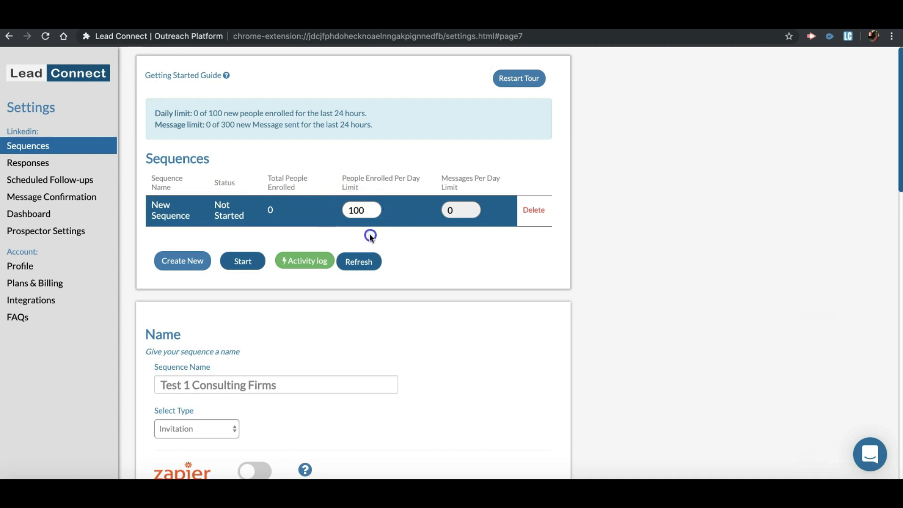
{"action": "left_click", "coordinate": [244, 262]}
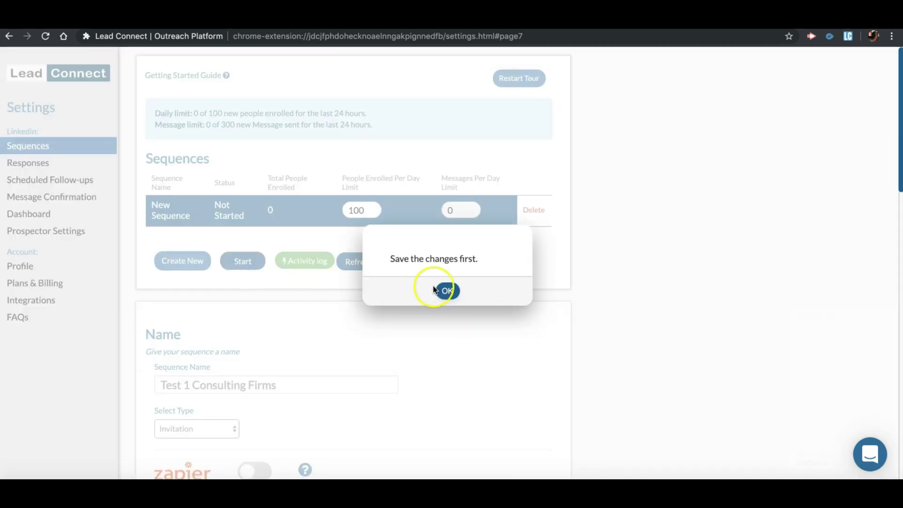
{"action": "left_click", "coordinate": [445, 290]}
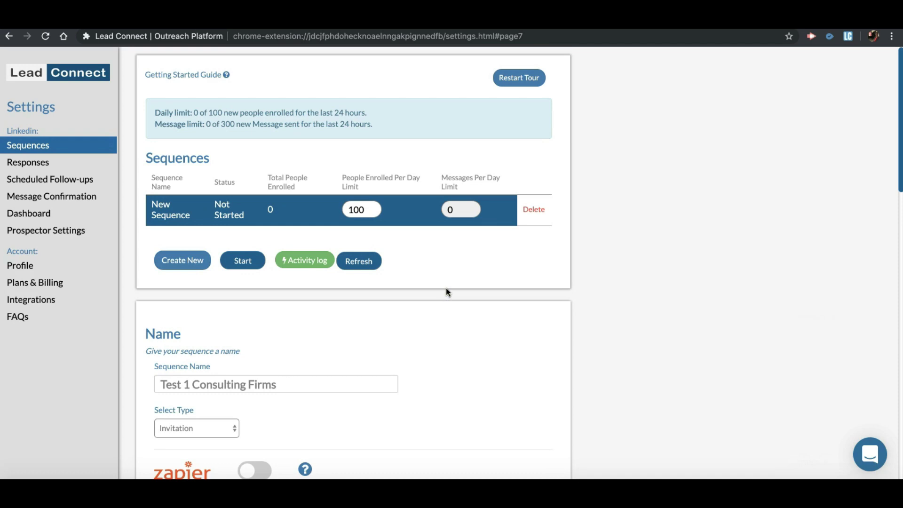
{"action": "scroll", "coordinate": [447, 292], "scroll_direction": "down", "scroll_amount": 15}
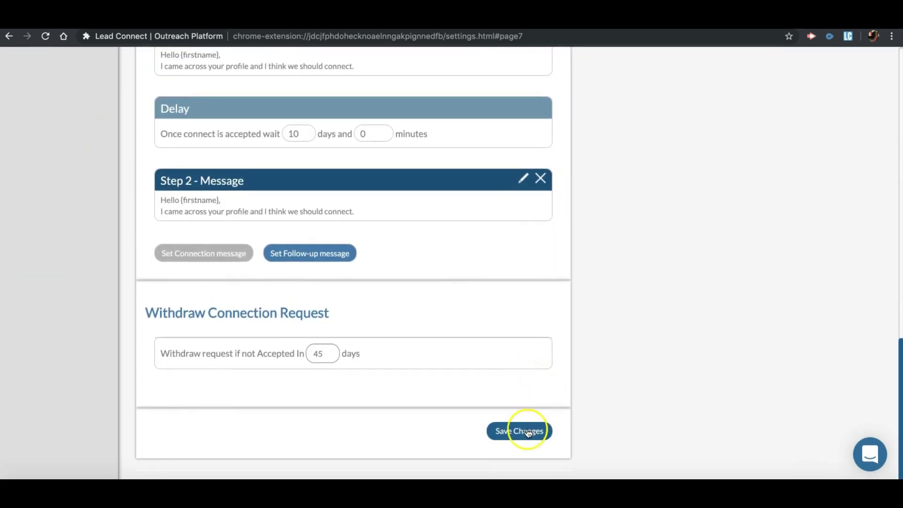
{"action": "left_click", "coordinate": [526, 428]}
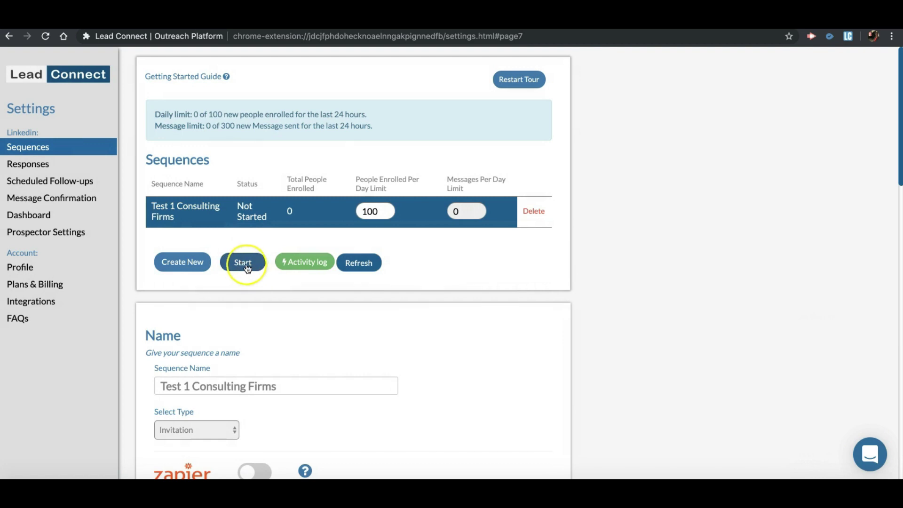
{"action": "left_click", "coordinate": [243, 264]}
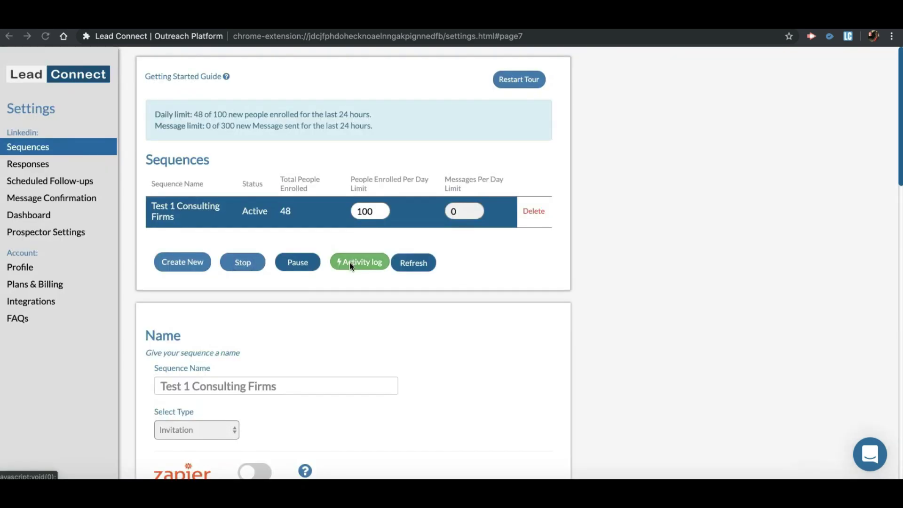
{"action": "left_click", "coordinate": [351, 262]}
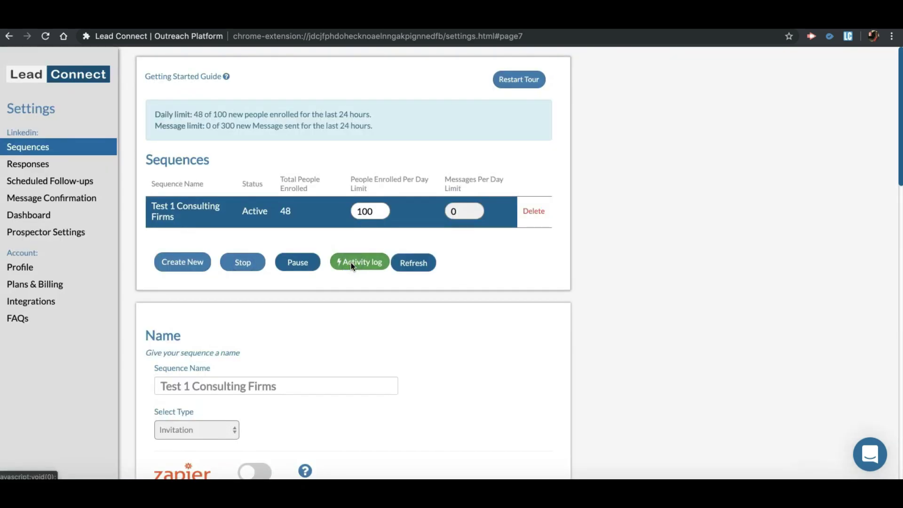
Step: Scroll through the logged invitations in the activity log, then close it
{"action": "left_click", "coordinate": [351, 263]}
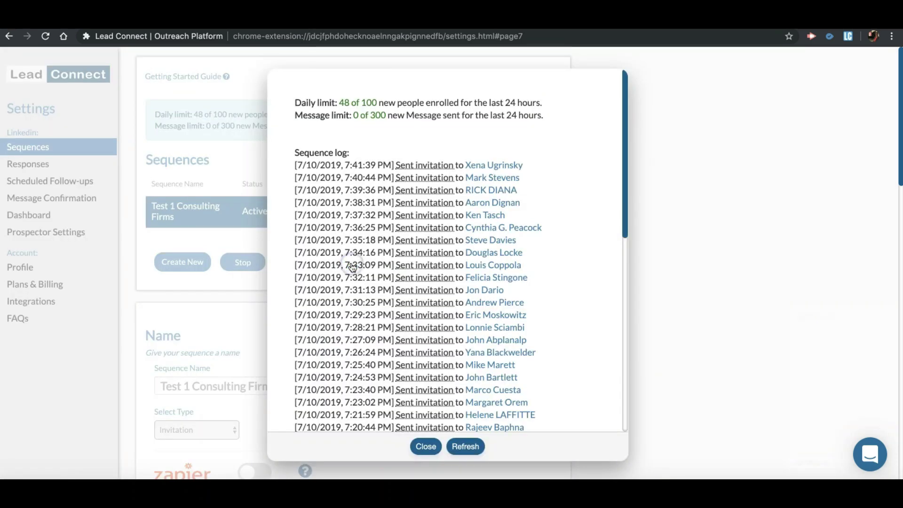
{"action": "left_click", "coordinate": [353, 267]}
{"action": "scroll", "coordinate": [372, 264], "scroll_direction": "down", "scroll_amount": 10}
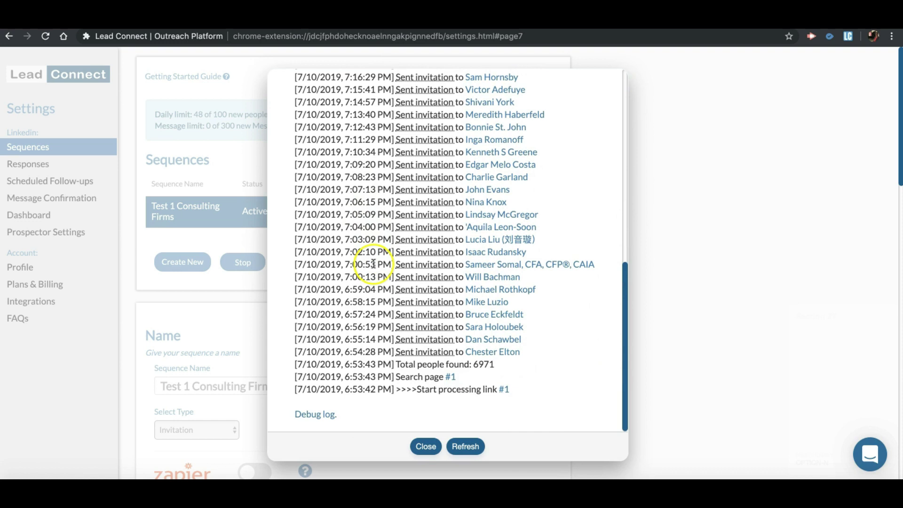
{"action": "scroll", "coordinate": [373, 264], "scroll_direction": "up", "scroll_amount": 5}
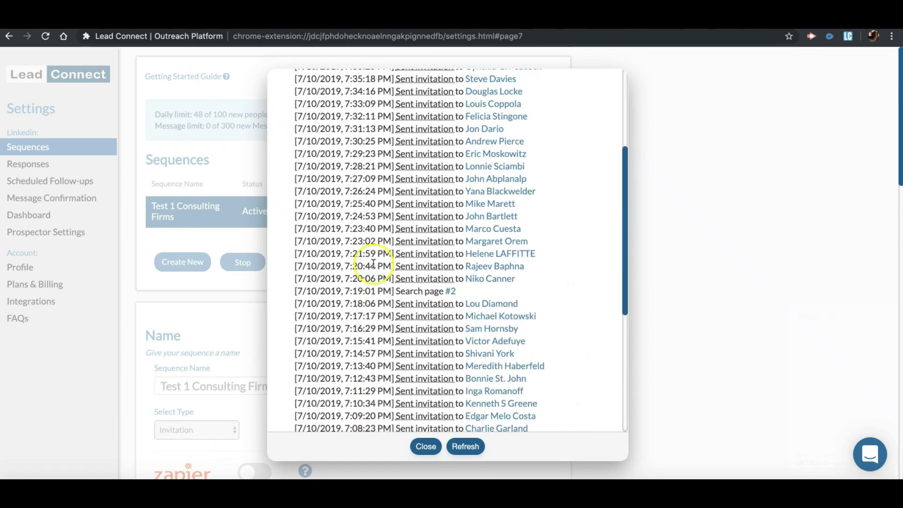
{"action": "scroll", "coordinate": [374, 264], "scroll_direction": "up", "scroll_amount": 3}
{"action": "key", "text": "Escape"}
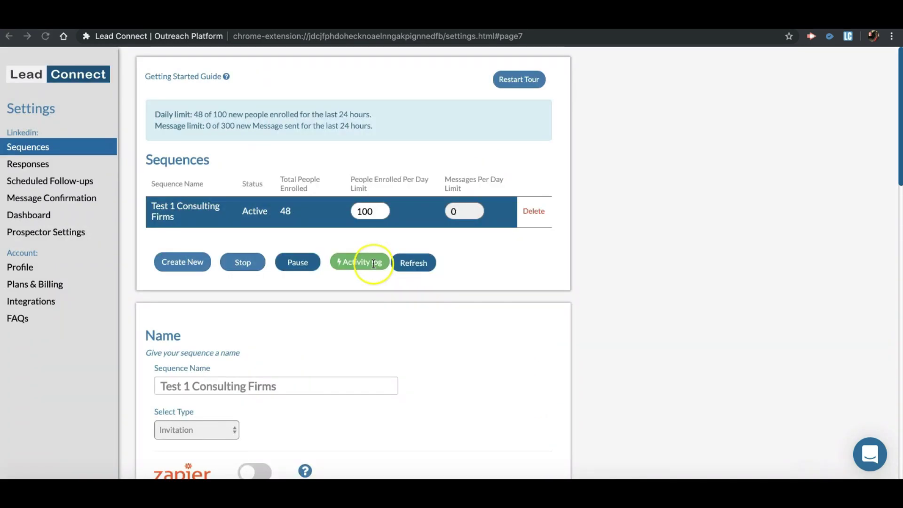